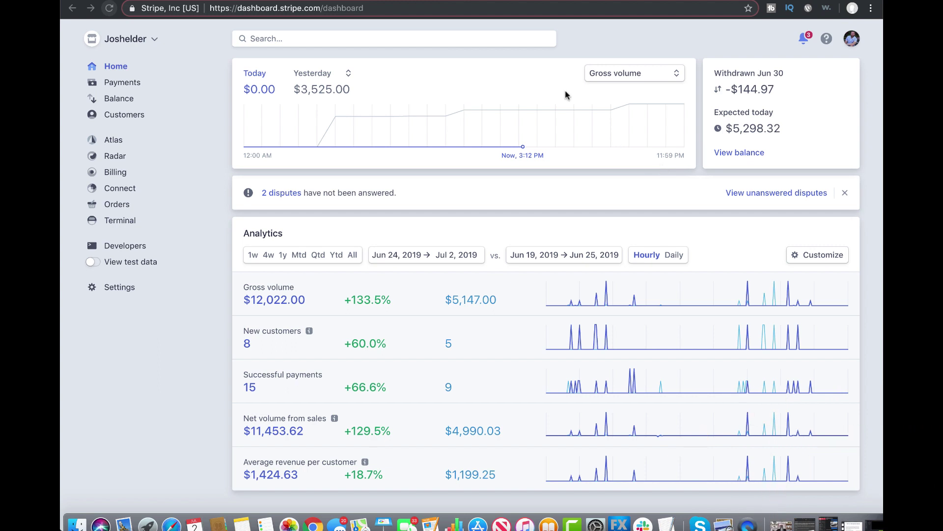
Reload Stripe analytics and set the date range to Jun 24 – Jul 2, 2019.
{"action": "left_click", "coordinate": [110, 8]}
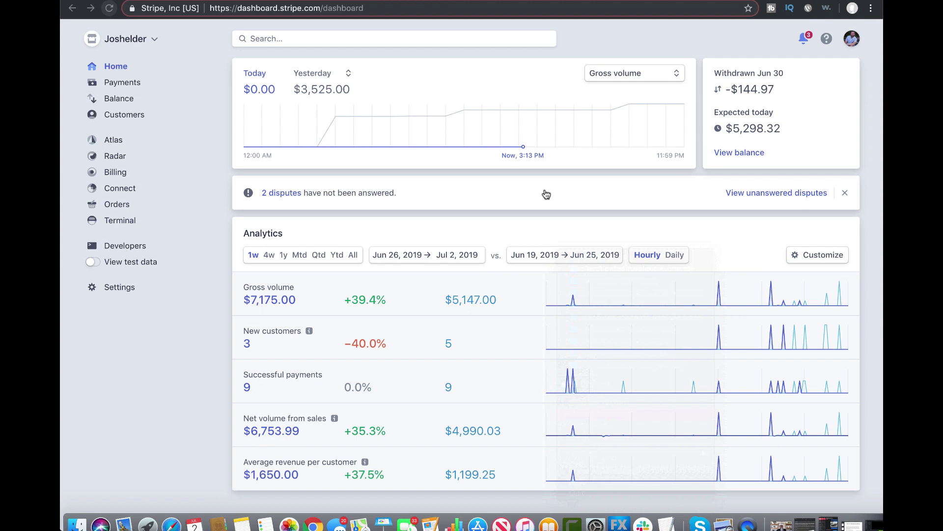
{"action": "left_click", "coordinate": [419, 253]}
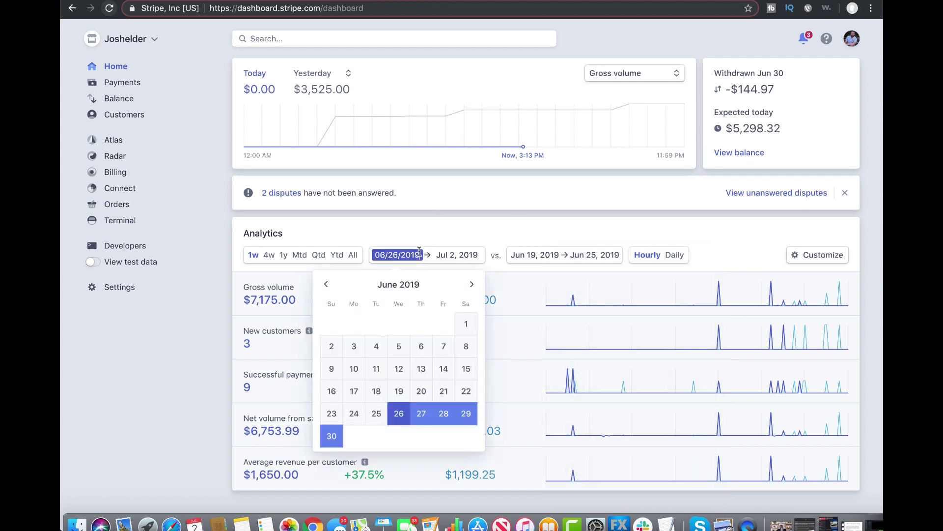
{"action": "left_click", "coordinate": [354, 413]}
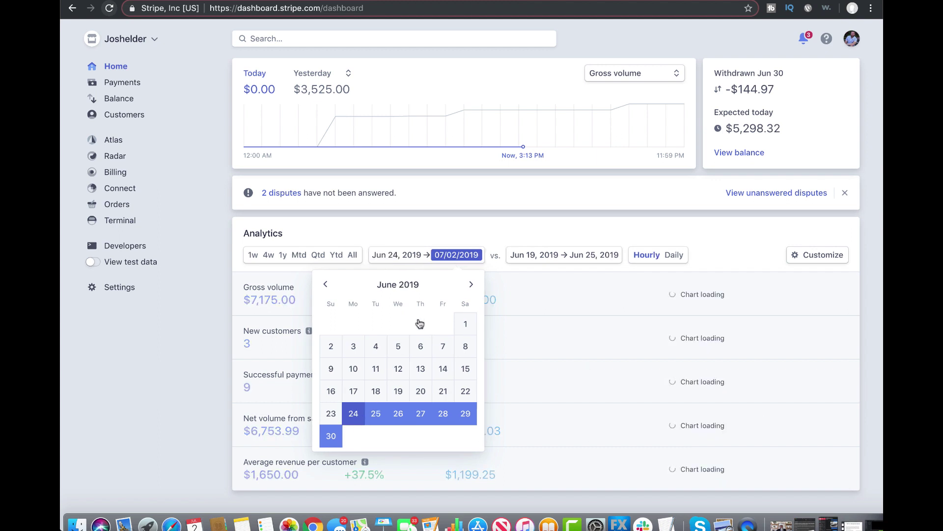
{"action": "left_click", "coordinate": [467, 237]}
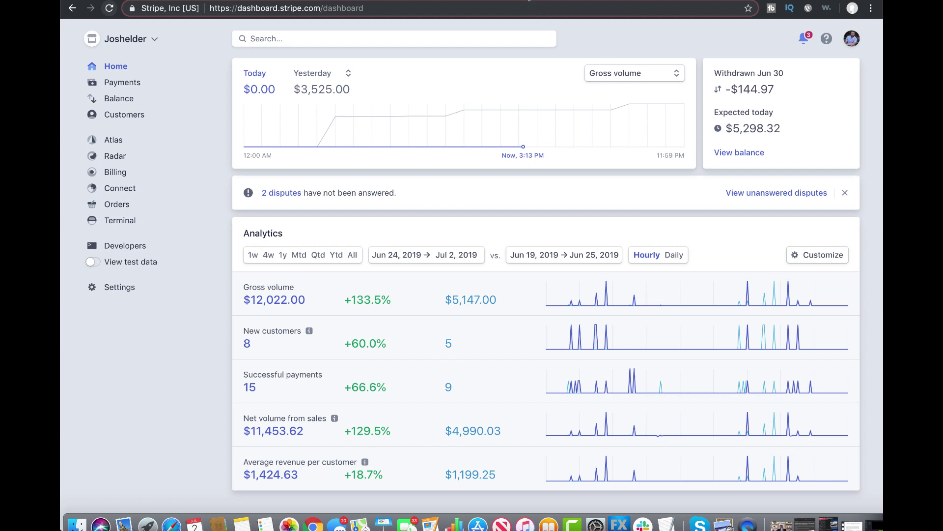
{"action": "key", "text": "ctrl+Tab"}
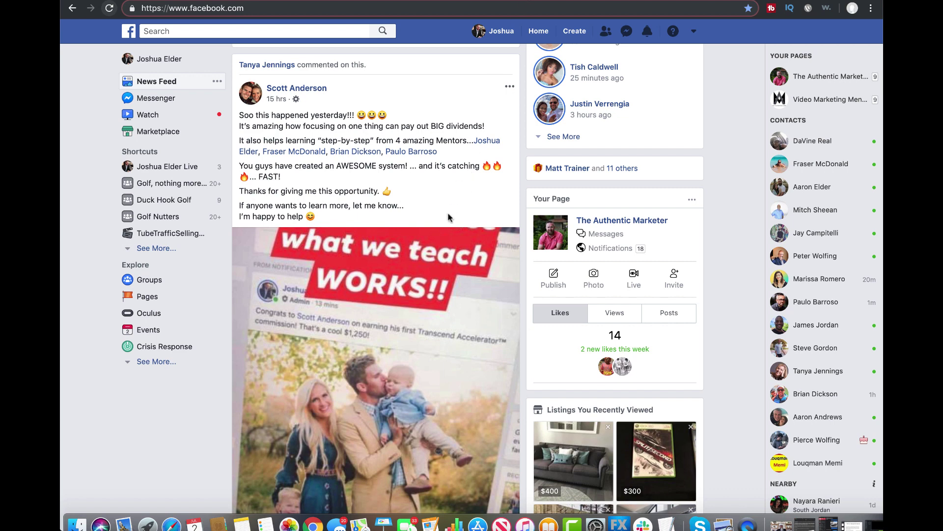
{"action": "scroll", "coordinate": [448, 213], "scroll_direction": "down", "scroll_amount": 2}
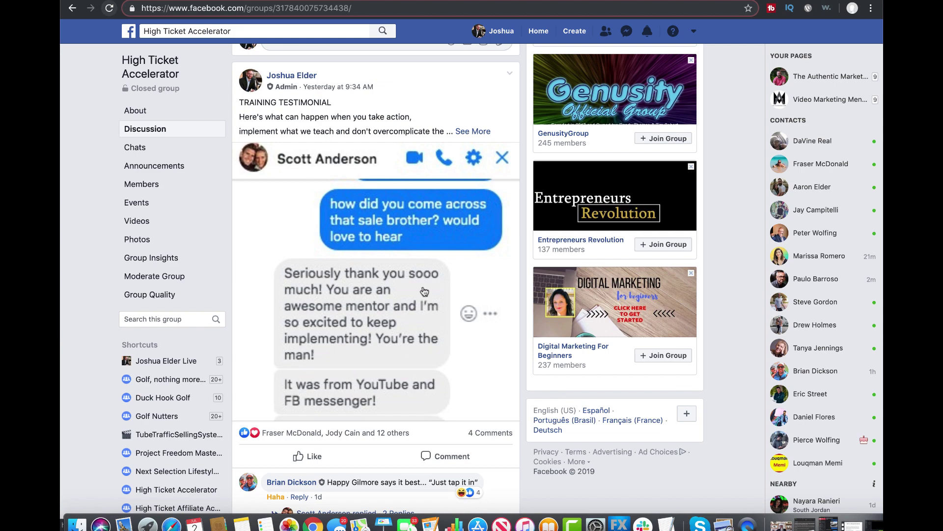
{"action": "scroll", "coordinate": [480, 314], "scroll_direction": "up", "scroll_amount": 3}
{"action": "scroll", "coordinate": [479, 313], "scroll_direction": "up", "scroll_amount": 3}
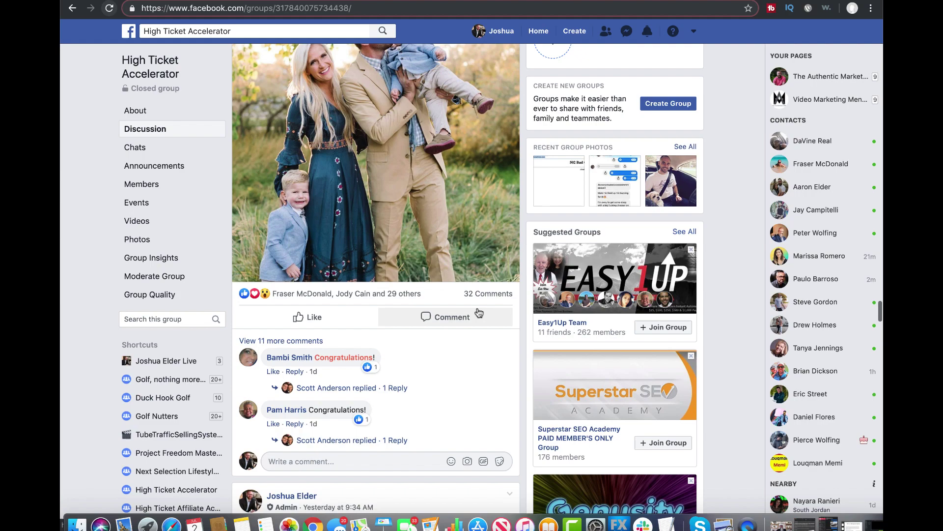
{"action": "scroll", "coordinate": [479, 313], "scroll_direction": "up", "scroll_amount": 5}
{"action": "scroll", "coordinate": [479, 313], "scroll_direction": "up", "scroll_amount": 3}
{"action": "scroll", "coordinate": [478, 311], "scroll_direction": "up", "scroll_amount": 3}
{"action": "scroll", "coordinate": [478, 308], "scroll_direction": "up", "scroll_amount": 1}
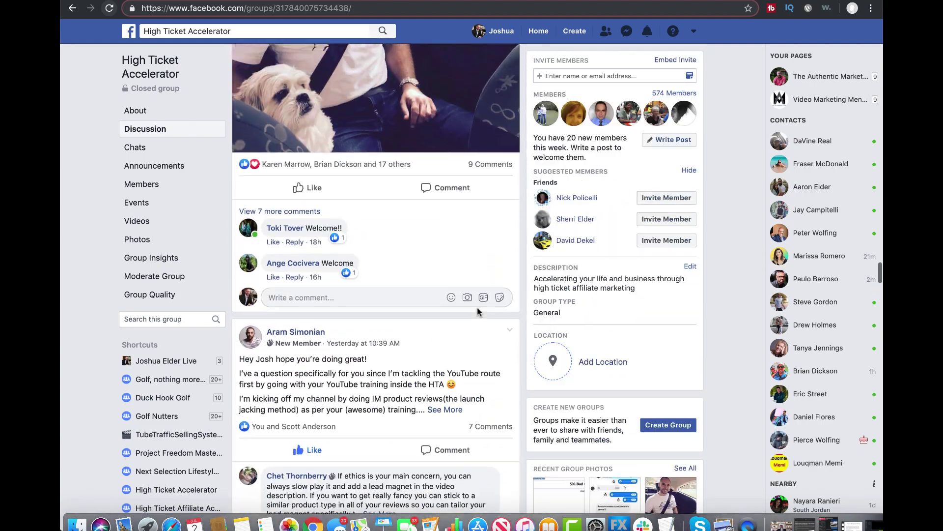
{"action": "scroll", "coordinate": [478, 308], "scroll_direction": "up", "scroll_amount": 1}
{"action": "scroll", "coordinate": [478, 311], "scroll_direction": "up", "scroll_amount": 3}
{"action": "scroll", "coordinate": [477, 311], "scroll_direction": "up", "scroll_amount": 1}
{"action": "scroll", "coordinate": [478, 311], "scroll_direction": "up", "scroll_amount": 1}
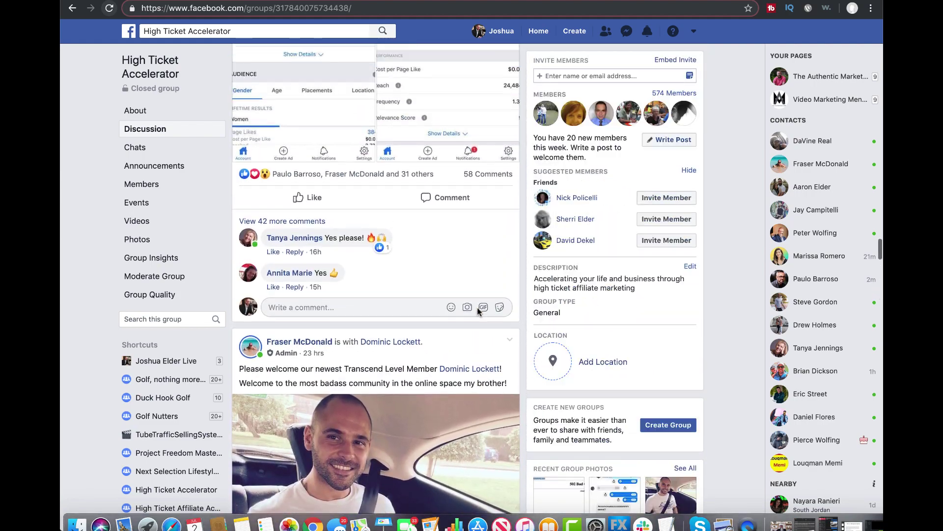
{"action": "scroll", "coordinate": [477, 312], "scroll_direction": "up", "scroll_amount": 1}
{"action": "scroll", "coordinate": [477, 311], "scroll_direction": "up", "scroll_amount": 2}
{"action": "scroll", "coordinate": [478, 311], "scroll_direction": "up", "scroll_amount": 1}
{"action": "scroll", "coordinate": [478, 311], "scroll_direction": "up", "scroll_amount": 1}
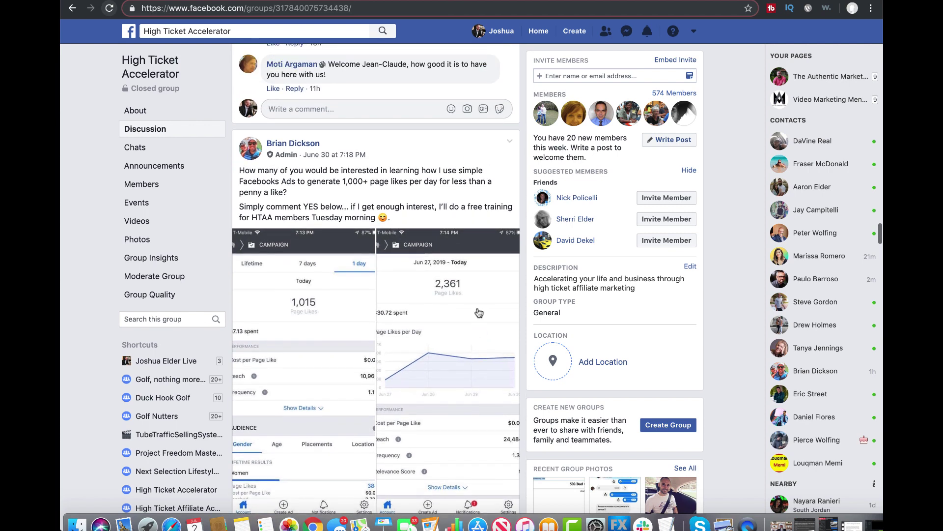
{"action": "scroll", "coordinate": [478, 310], "scroll_direction": "up", "scroll_amount": 1}
{"action": "scroll", "coordinate": [477, 308], "scroll_direction": "up", "scroll_amount": 2}
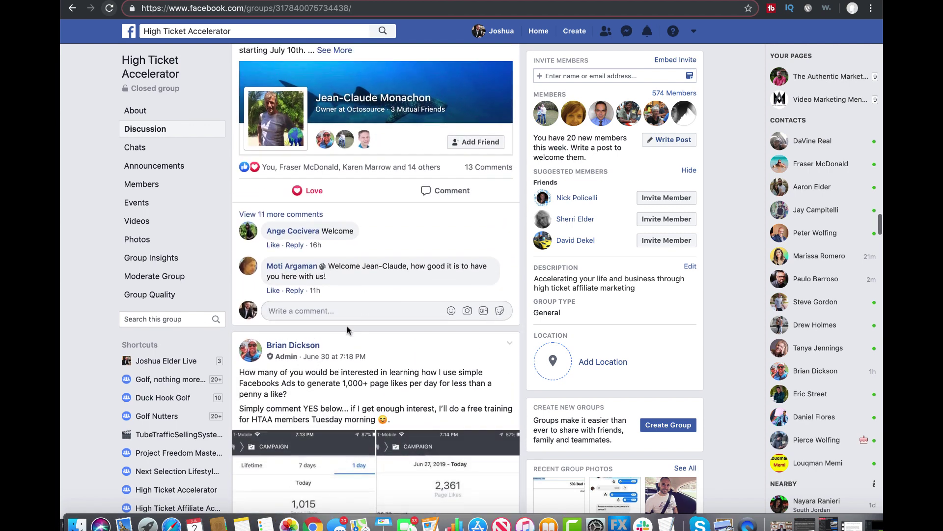
{"action": "scroll", "coordinate": [424, 330], "scroll_direction": "up", "scroll_amount": 1}
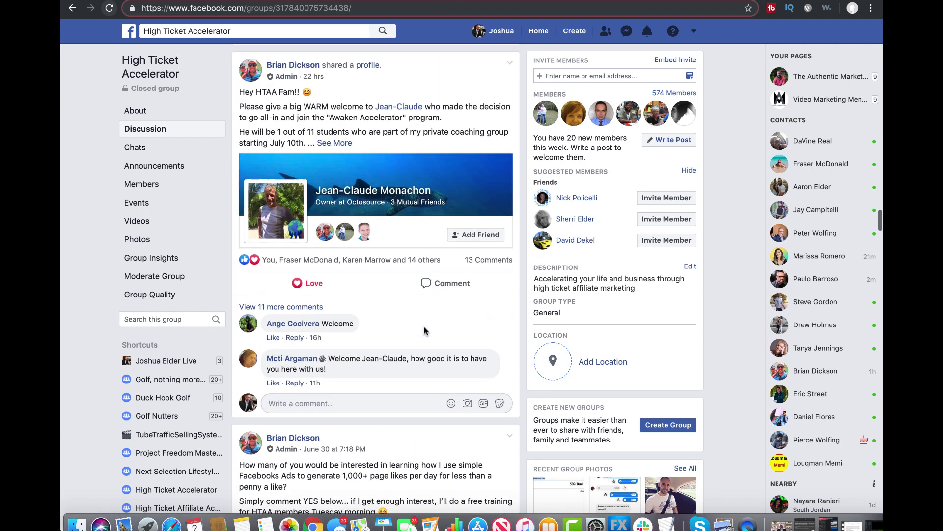
{"action": "scroll", "coordinate": [425, 331], "scroll_direction": "up", "scroll_amount": 2}
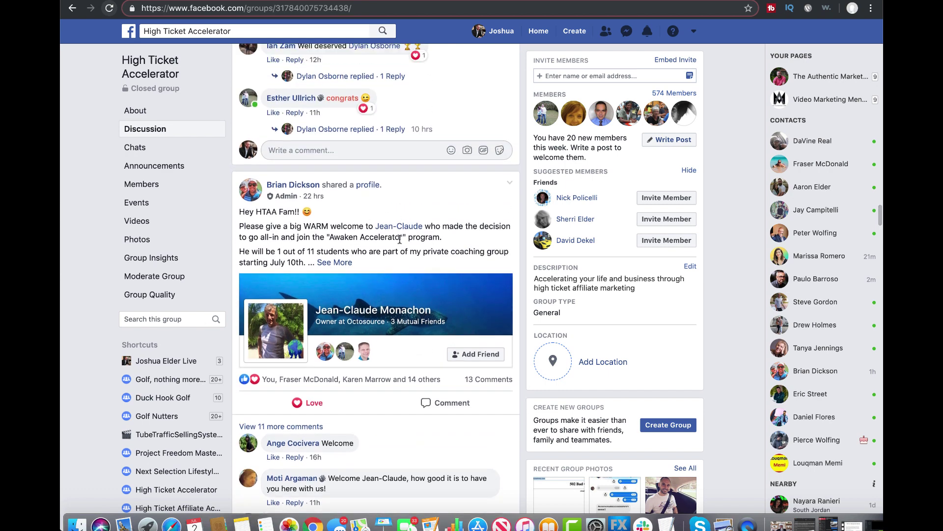
{"action": "scroll", "coordinate": [400, 239], "scroll_direction": "up", "scroll_amount": 1}
{"action": "scroll", "coordinate": [401, 243], "scroll_direction": "up", "scroll_amount": 2}
{"action": "scroll", "coordinate": [402, 248], "scroll_direction": "up", "scroll_amount": 2}
{"action": "scroll", "coordinate": [402, 251], "scroll_direction": "up", "scroll_amount": 1}
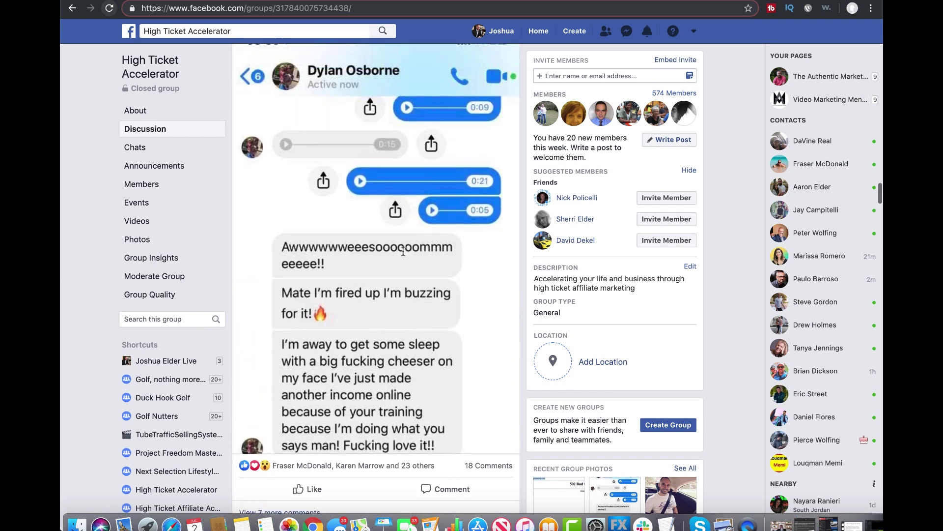
{"action": "scroll", "coordinate": [403, 252], "scroll_direction": "up", "scroll_amount": 1}
{"action": "scroll", "coordinate": [389, 258], "scroll_direction": "down", "scroll_amount": 2}
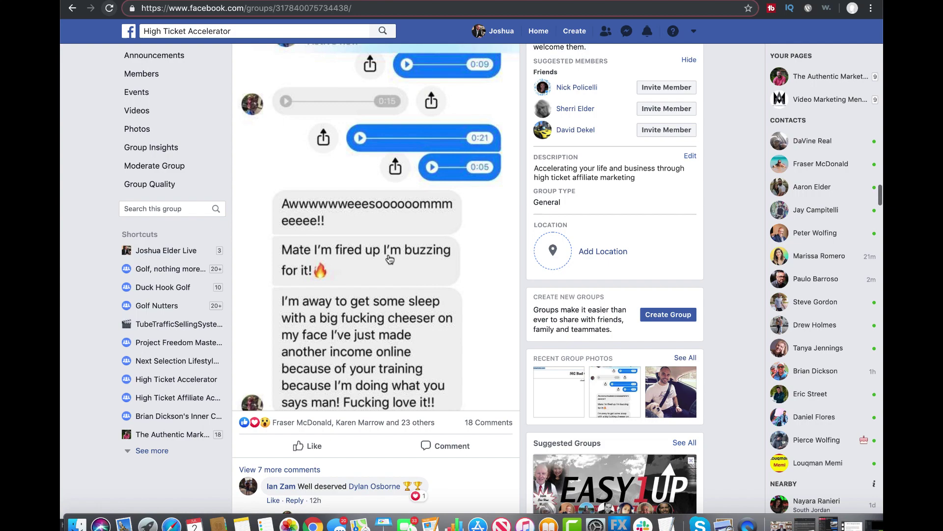
{"action": "scroll", "coordinate": [402, 255], "scroll_direction": "up", "scroll_amount": 2}
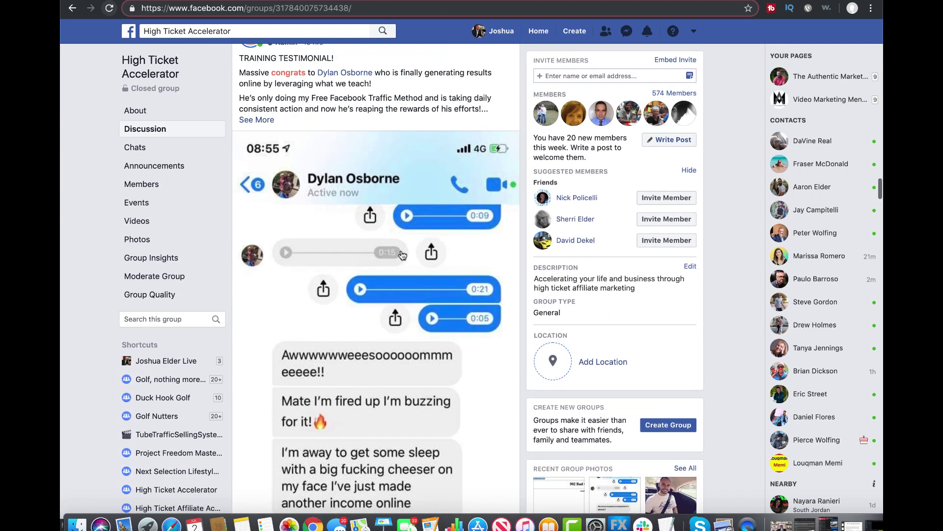
{"action": "scroll", "coordinate": [403, 254], "scroll_direction": "up", "scroll_amount": 1}
{"action": "scroll", "coordinate": [402, 255], "scroll_direction": "up", "scroll_amount": 2}
{"action": "scroll", "coordinate": [402, 256], "scroll_direction": "up", "scroll_amount": 2}
{"action": "scroll", "coordinate": [403, 255], "scroll_direction": "up", "scroll_amount": 1}
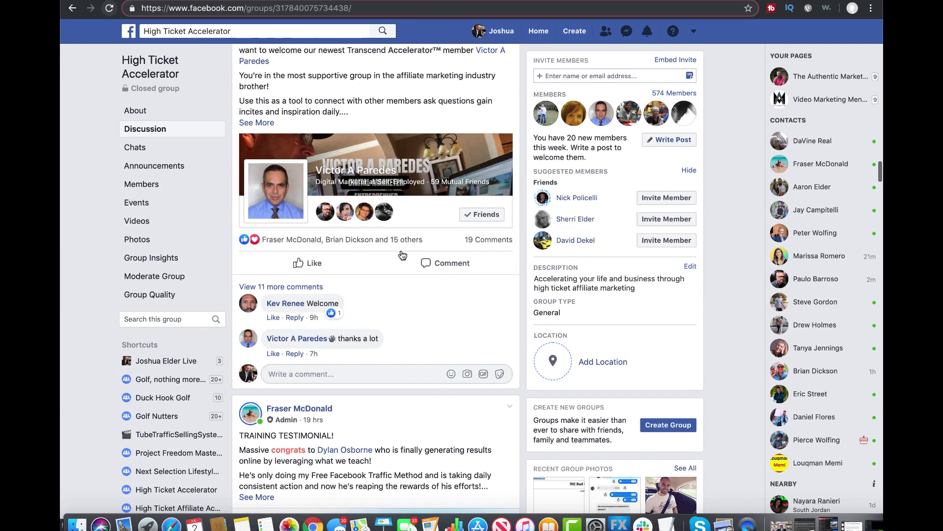
{"action": "scroll", "coordinate": [403, 255], "scroll_direction": "up", "scroll_amount": 2}
{"action": "scroll", "coordinate": [403, 255], "scroll_direction": "up", "scroll_amount": 2}
{"action": "scroll", "coordinate": [402, 256], "scroll_direction": "up", "scroll_amount": 1}
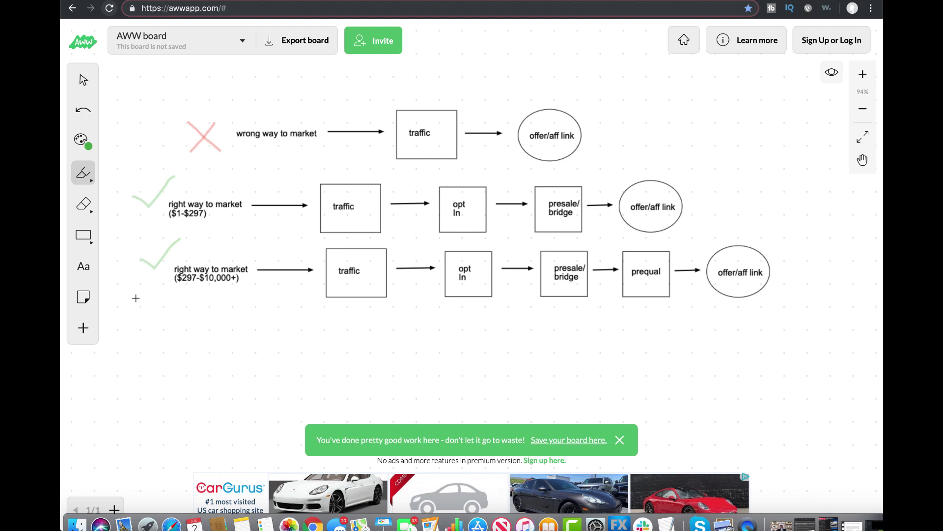
Add a short green pen stroke to the lower checkmark on the whiteboard.
{"action": "left_click_drag", "start_coordinate": [140, 260], "coordinate": [149, 262]}
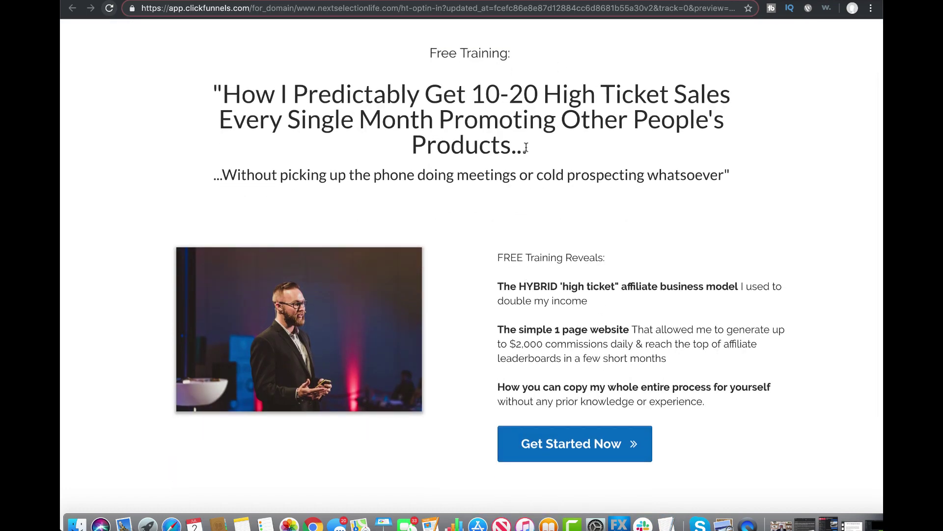
{"action": "scroll", "coordinate": [547, 230], "scroll_direction": "up", "scroll_amount": 1}
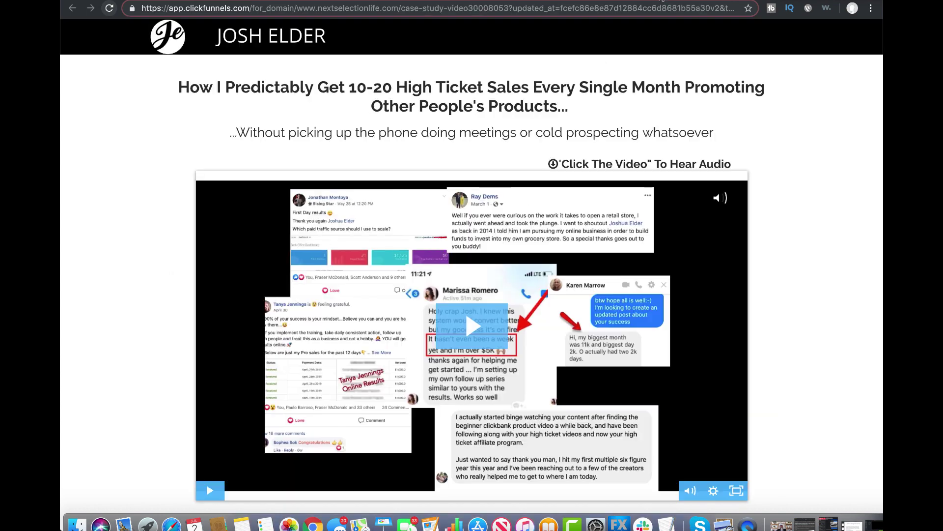
{"action": "scroll", "coordinate": [608, 215], "scroll_direction": "down", "scroll_amount": 1}
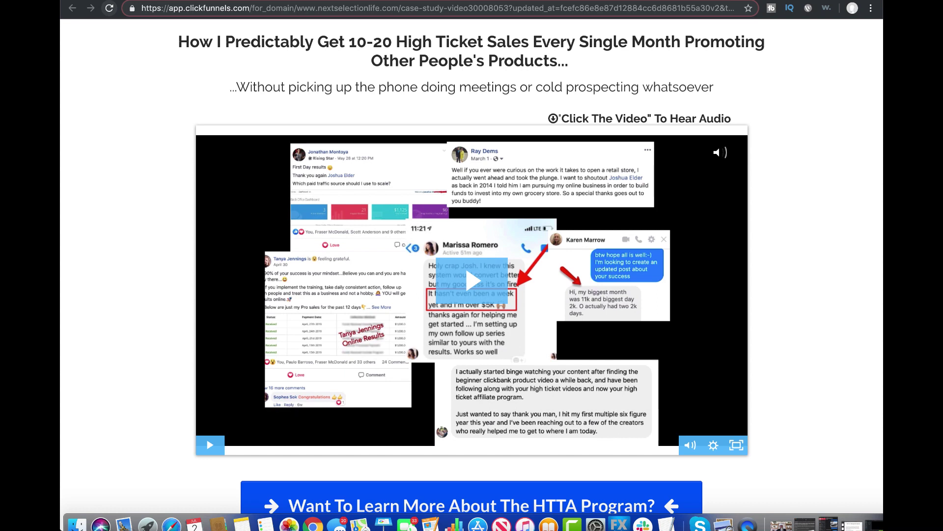
{"action": "scroll", "coordinate": [770, 215], "scroll_direction": "down", "scroll_amount": 3}
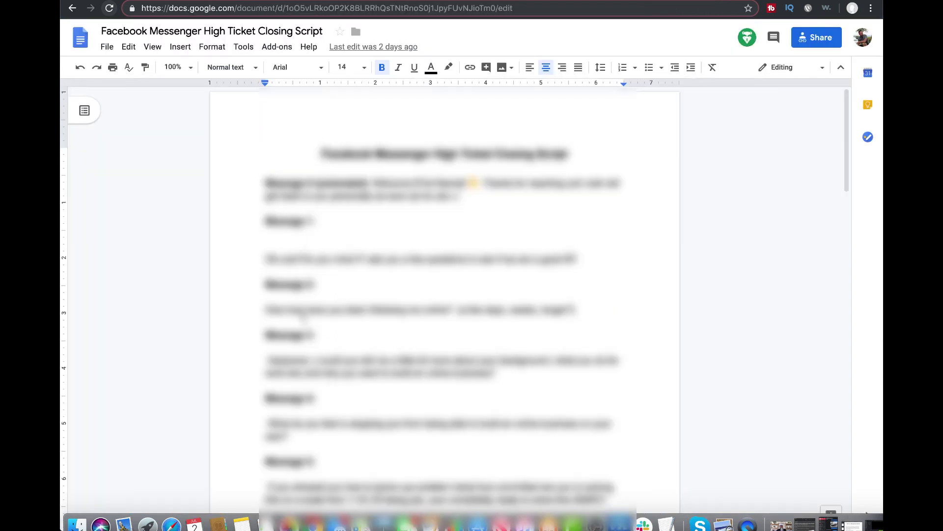
{"action": "scroll", "coordinate": [304, 316], "scroll_direction": "down", "scroll_amount": 1}
{"action": "scroll", "coordinate": [304, 316], "scroll_direction": "down", "scroll_amount": 1}
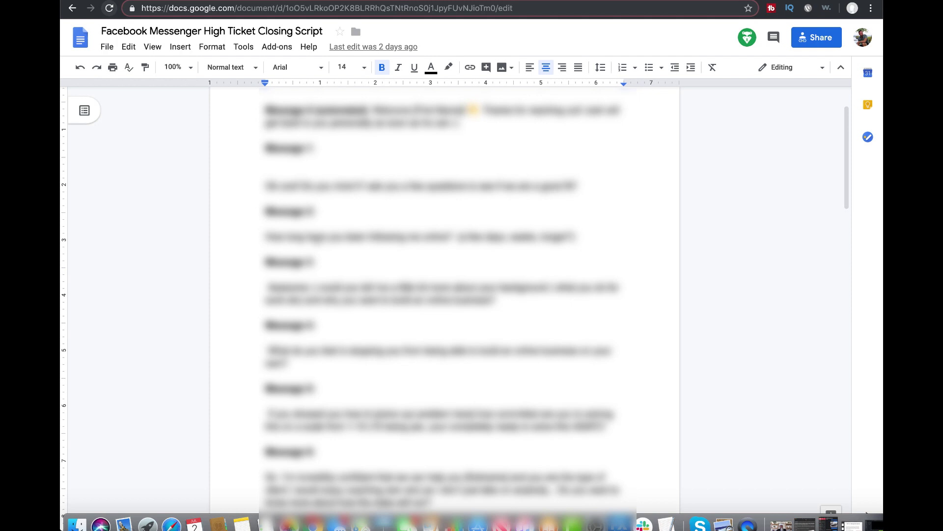
{"action": "scroll", "coordinate": [442, 310], "scroll_direction": "down", "scroll_amount": 2}
{"action": "scroll", "coordinate": [442, 310], "scroll_direction": "down", "scroll_amount": 3}
{"action": "scroll", "coordinate": [442, 310], "scroll_direction": "down", "scroll_amount": 2}
{"action": "scroll", "coordinate": [442, 310], "scroll_direction": "down", "scroll_amount": 2}
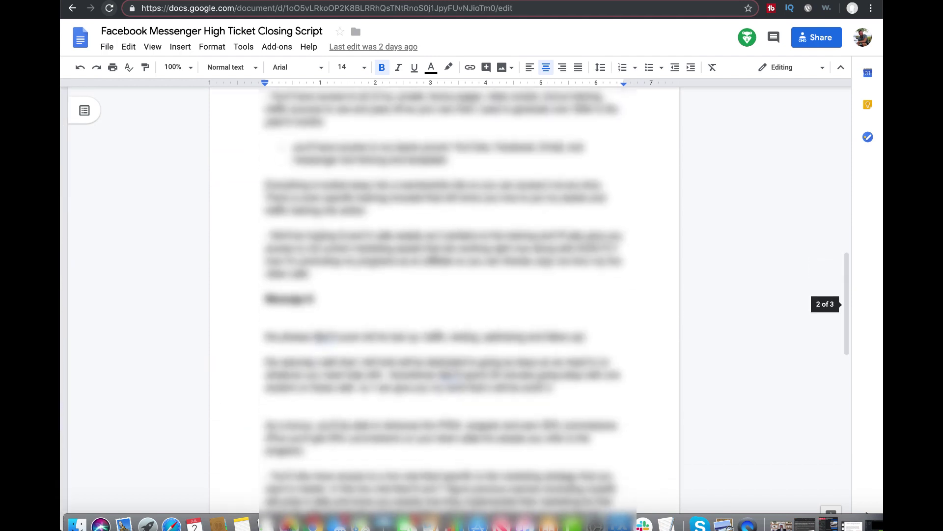
{"action": "scroll", "coordinate": [443, 310], "scroll_direction": "down", "scroll_amount": 3}
{"action": "scroll", "coordinate": [442, 310], "scroll_direction": "down", "scroll_amount": 3}
{"action": "scroll", "coordinate": [443, 310], "scroll_direction": "down", "scroll_amount": 1}
{"action": "scroll", "coordinate": [443, 310], "scroll_direction": "down", "scroll_amount": 1}
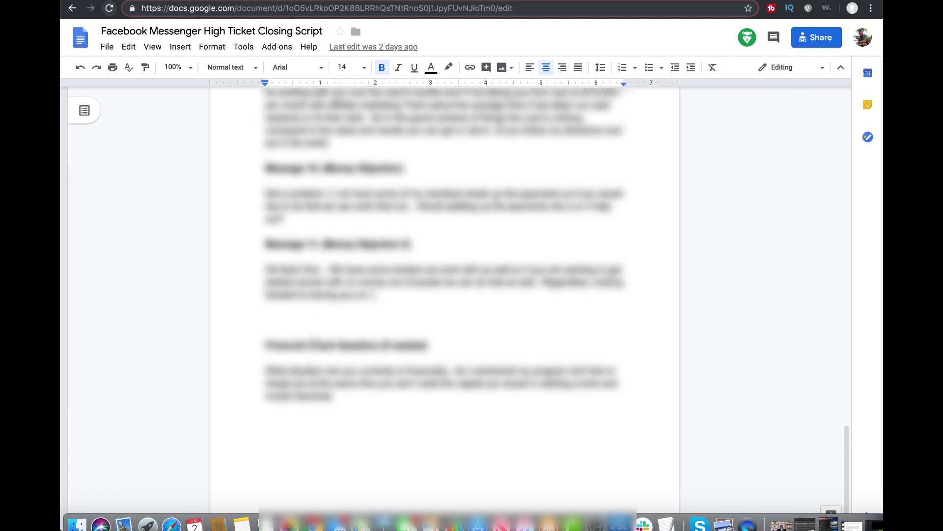
{"action": "left_click_drag", "start_coordinate": [430, 344], "coordinate": [282, 344]}
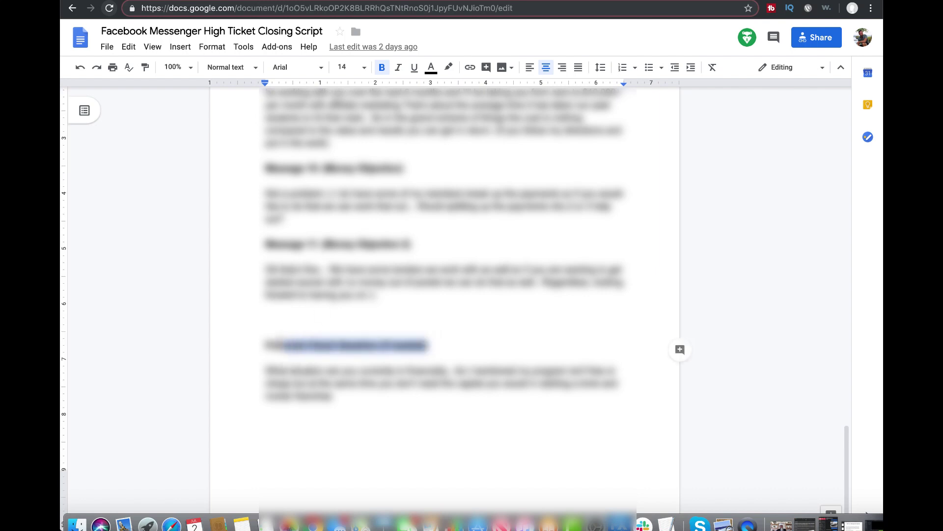
{"action": "left_click", "coordinate": [445, 332]}
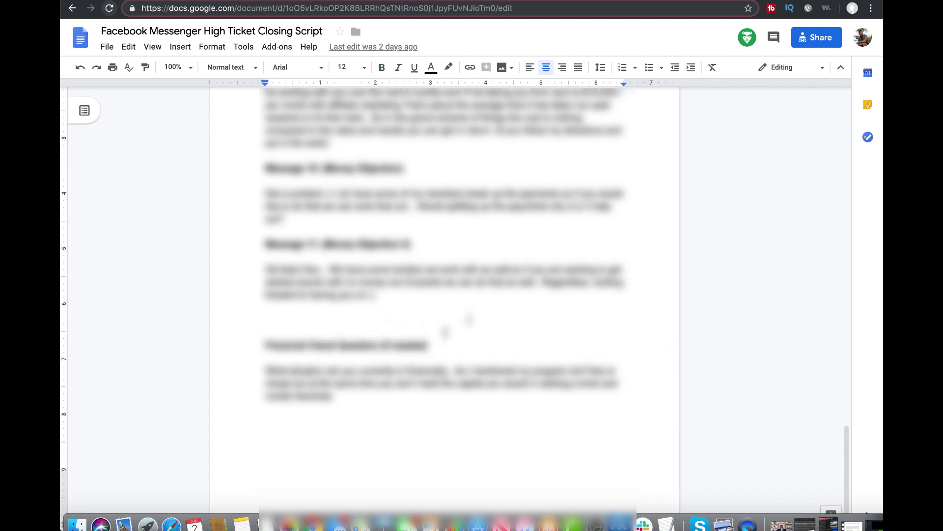
{"action": "scroll", "coordinate": [445, 333], "scroll_direction": "up", "scroll_amount": 2}
{"action": "scroll", "coordinate": [446, 333], "scroll_direction": "up", "scroll_amount": 1}
{"action": "scroll", "coordinate": [445, 331], "scroll_direction": "up", "scroll_amount": 2}
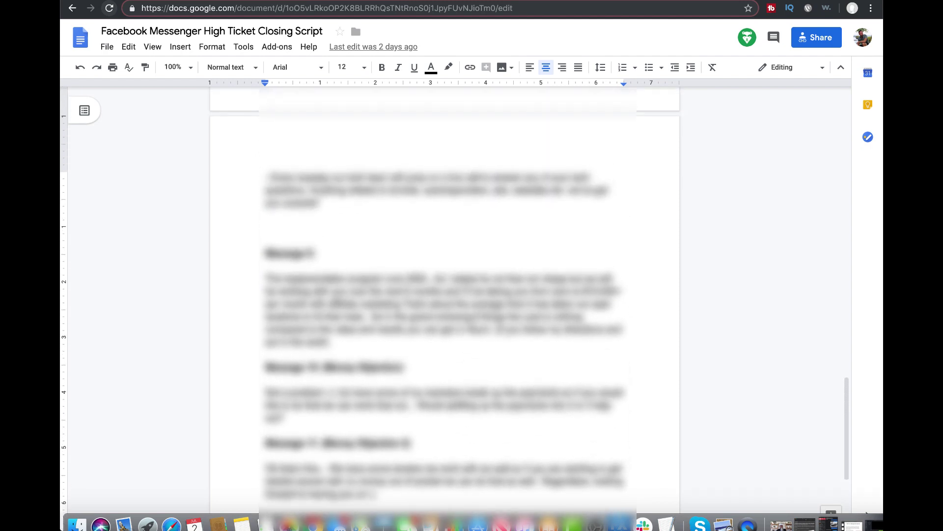
{"action": "scroll", "coordinate": [446, 332], "scroll_direction": "up", "scroll_amount": 1}
{"action": "scroll", "coordinate": [445, 332], "scroll_direction": "up", "scroll_amount": 2}
{"action": "scroll", "coordinate": [445, 332], "scroll_direction": "up", "scroll_amount": 3}
{"action": "scroll", "coordinate": [446, 333], "scroll_direction": "up", "scroll_amount": 3}
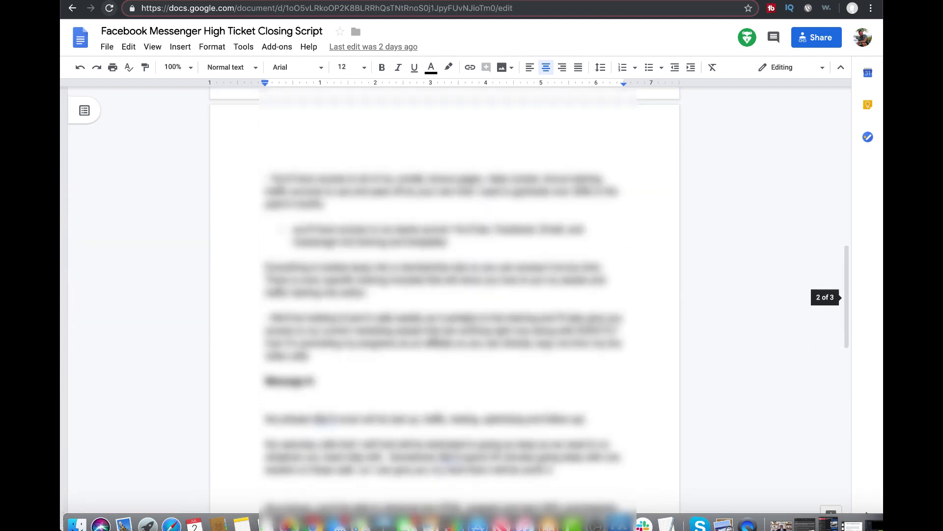
{"action": "scroll", "coordinate": [469, 319], "scroll_direction": "up", "scroll_amount": 3}
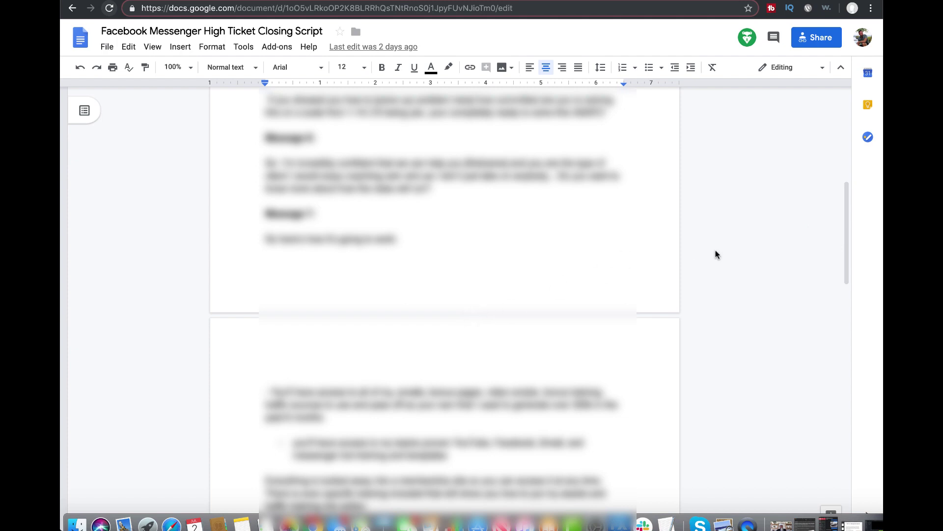
{"action": "scroll", "coordinate": [726, 252], "scroll_direction": "up", "scroll_amount": 1}
{"action": "scroll", "coordinate": [726, 252], "scroll_direction": "up", "scroll_amount": 3}
{"action": "scroll", "coordinate": [726, 253], "scroll_direction": "up", "scroll_amount": 1}
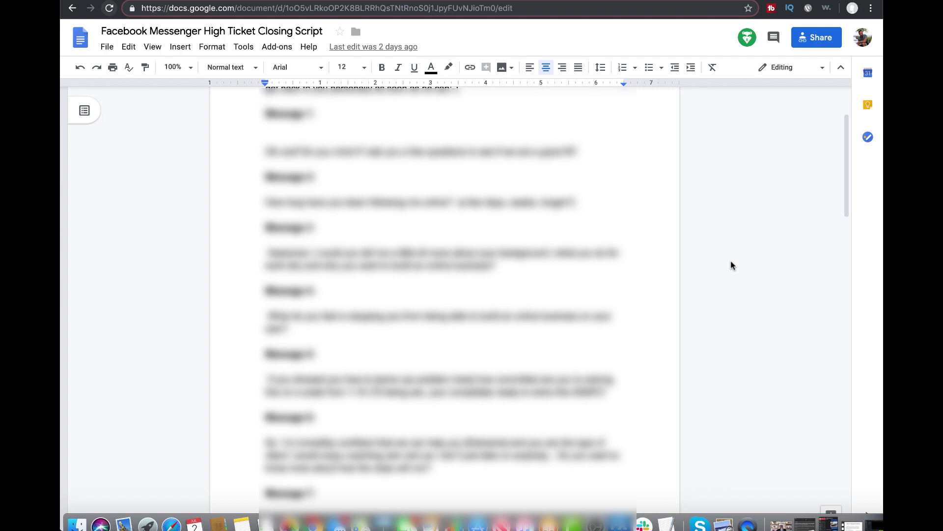
{"action": "scroll", "coordinate": [738, 298], "scroll_direction": "up", "scroll_amount": 3}
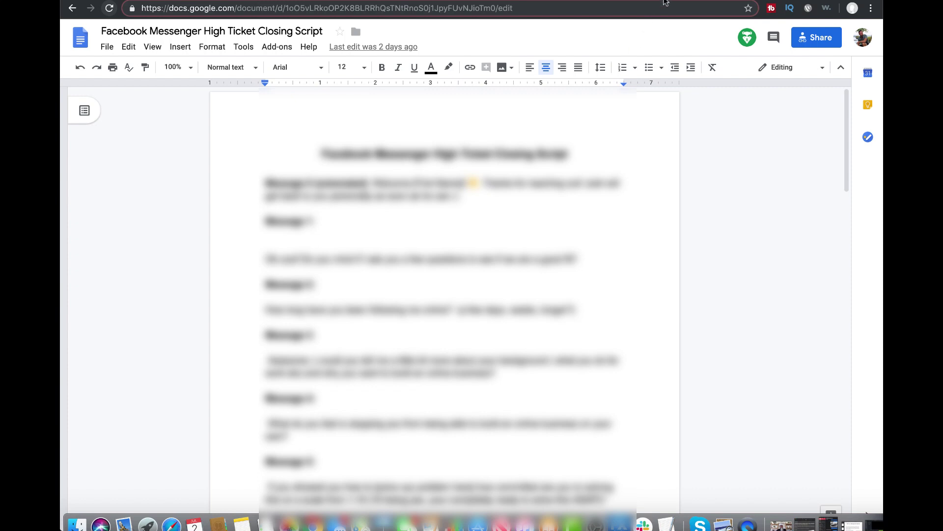
Return to the ClickFunnels case-study page with its testimonials.
{"action": "key", "text": "ctrl+Tab"}
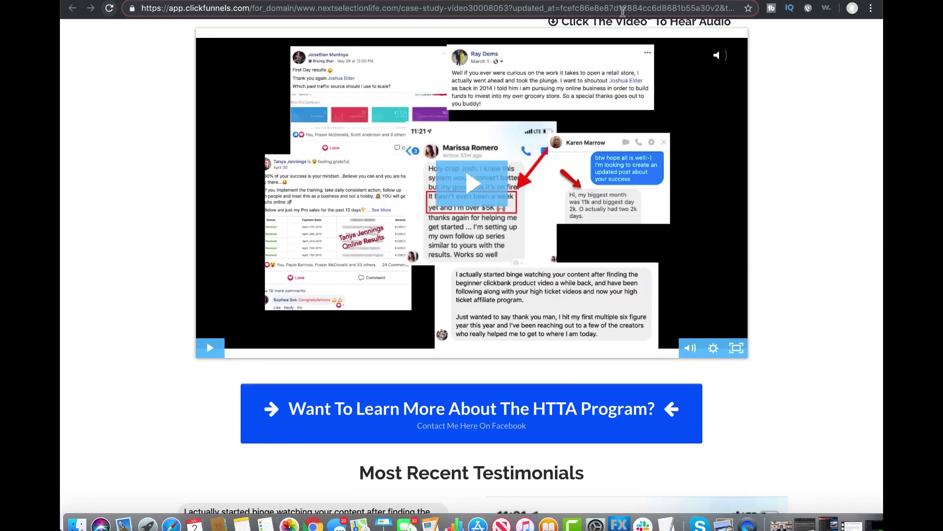